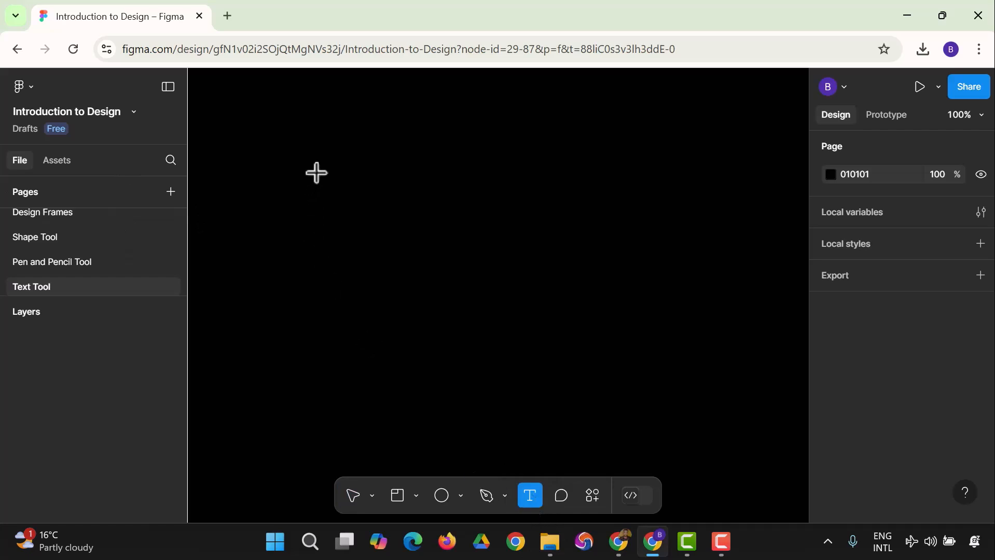
Draw a text box on the black canvas and type the 'I am …' phrase with the person's name
drag(311, 161, 591, 343)
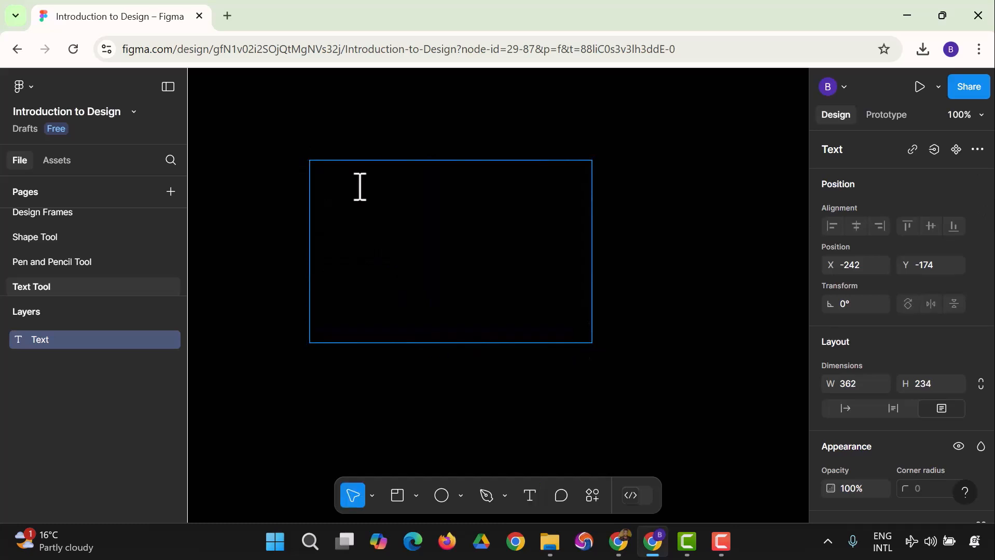
text(I)
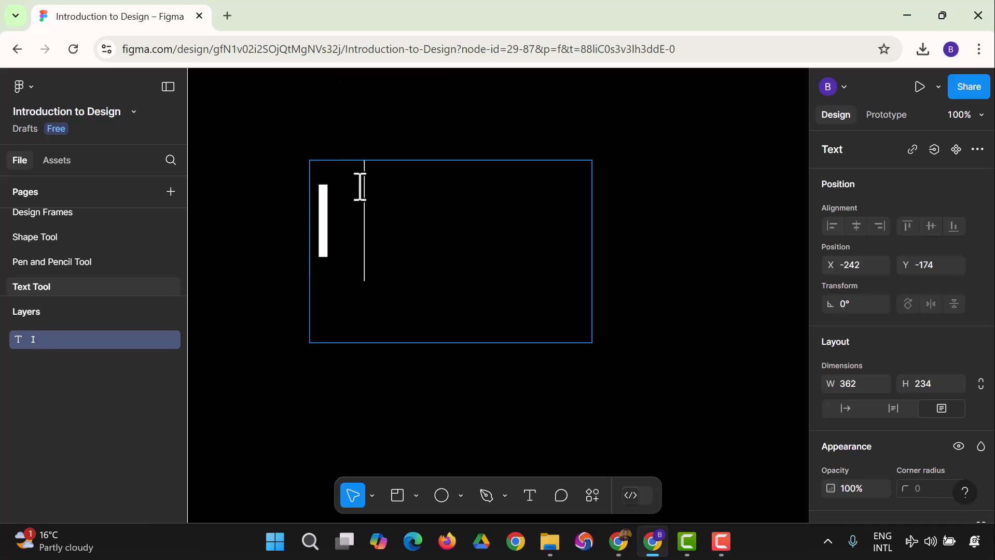
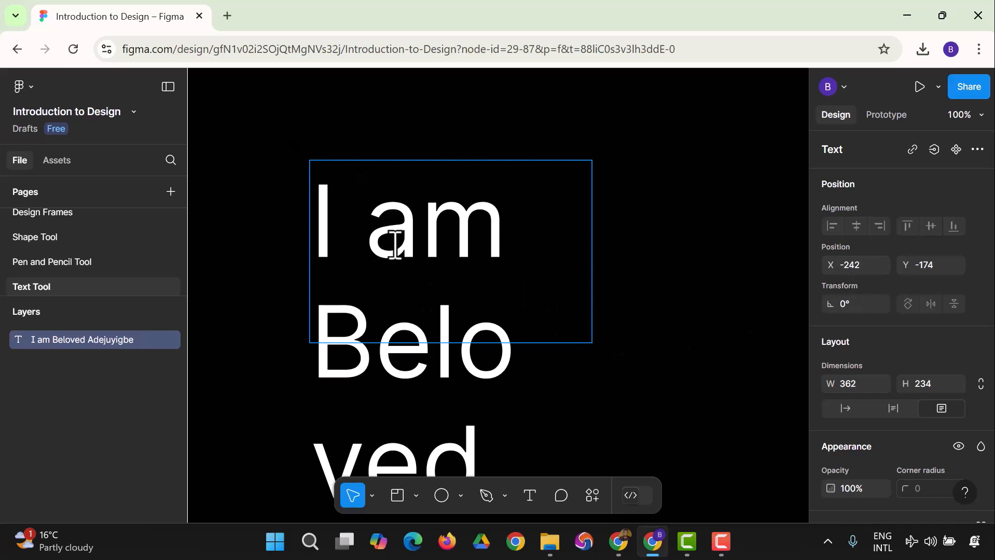
scroll(883, 342, down, 3)
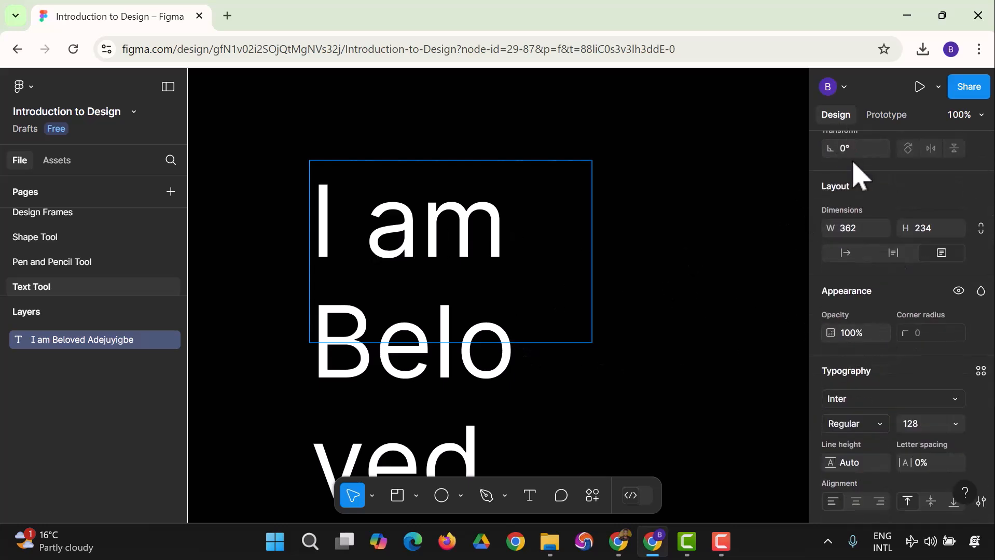
scroll(865, 324, down, 4)
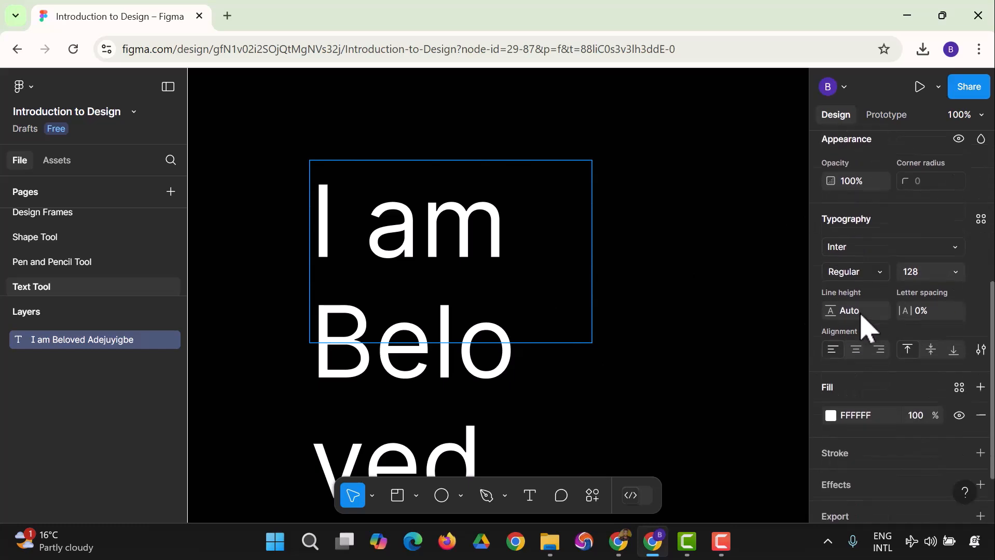
click(959, 201)
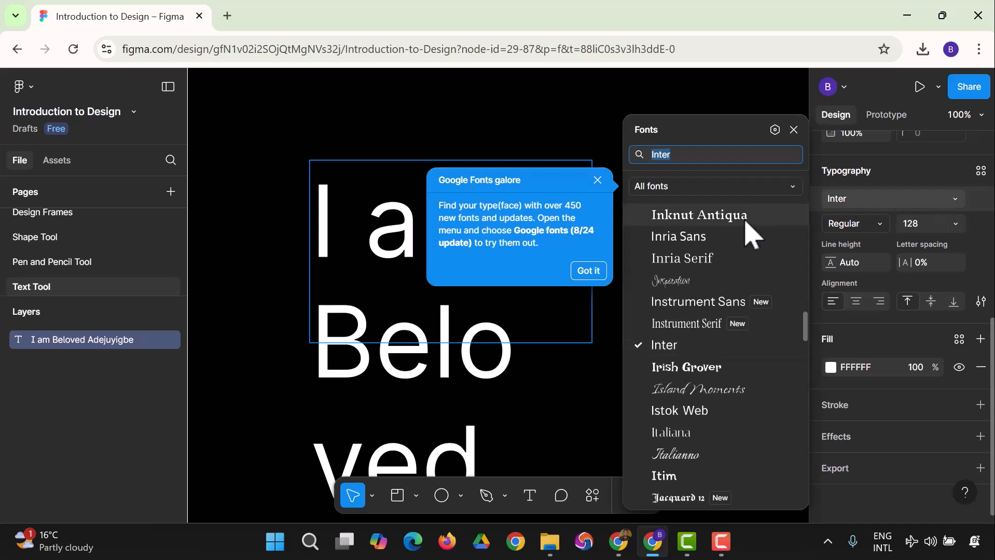
click(693, 258)
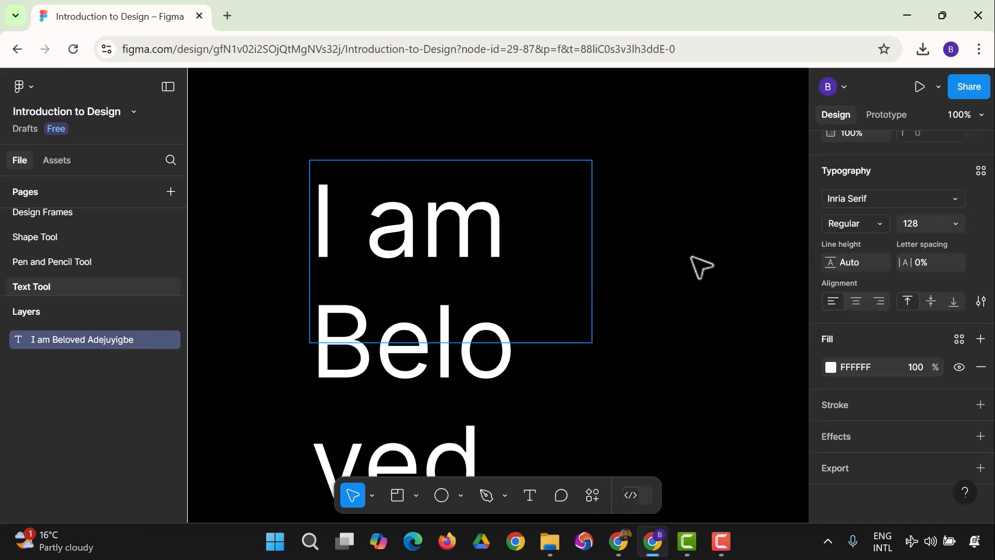
Select all the text and switch it to Inria Sans at size 36
double_click(511, 233)
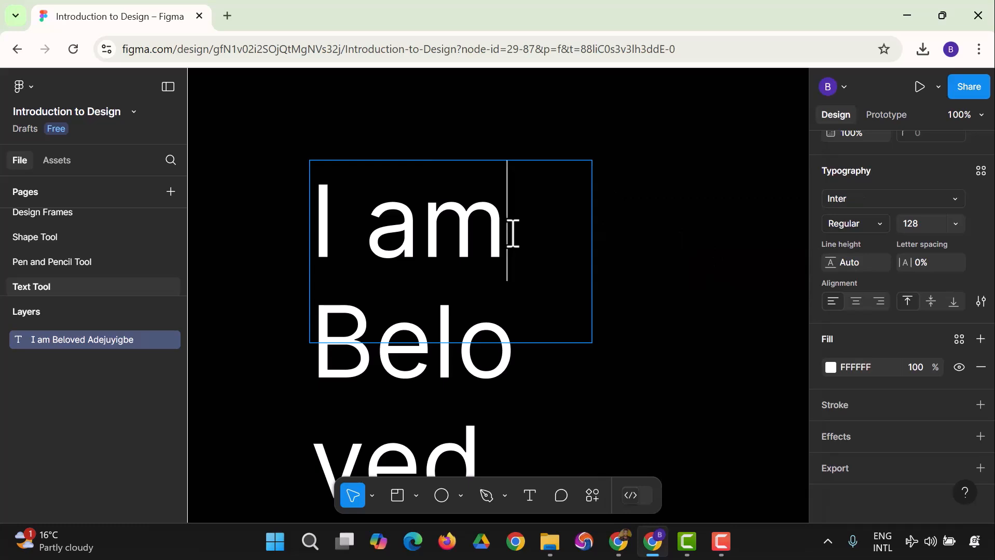
key(ctrl+a)
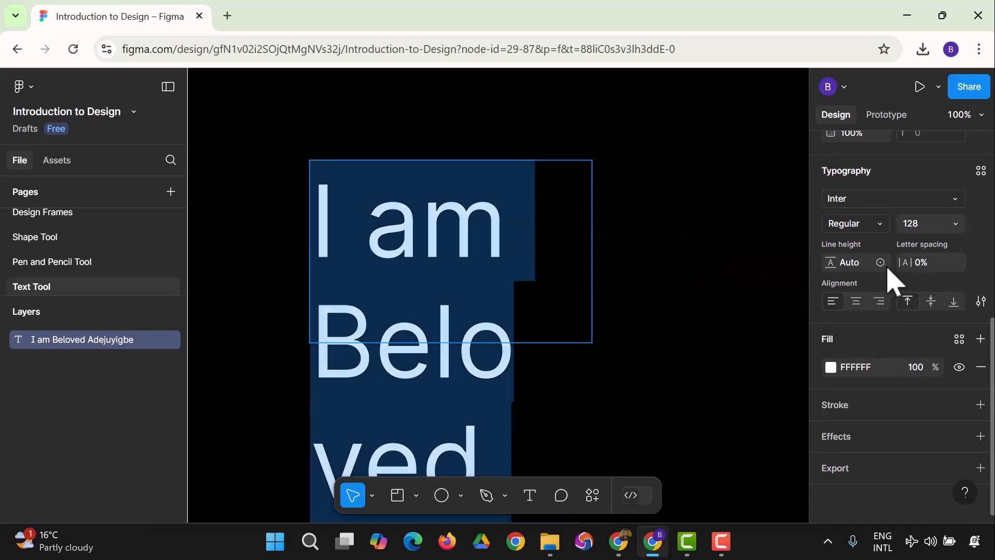
click(893, 199)
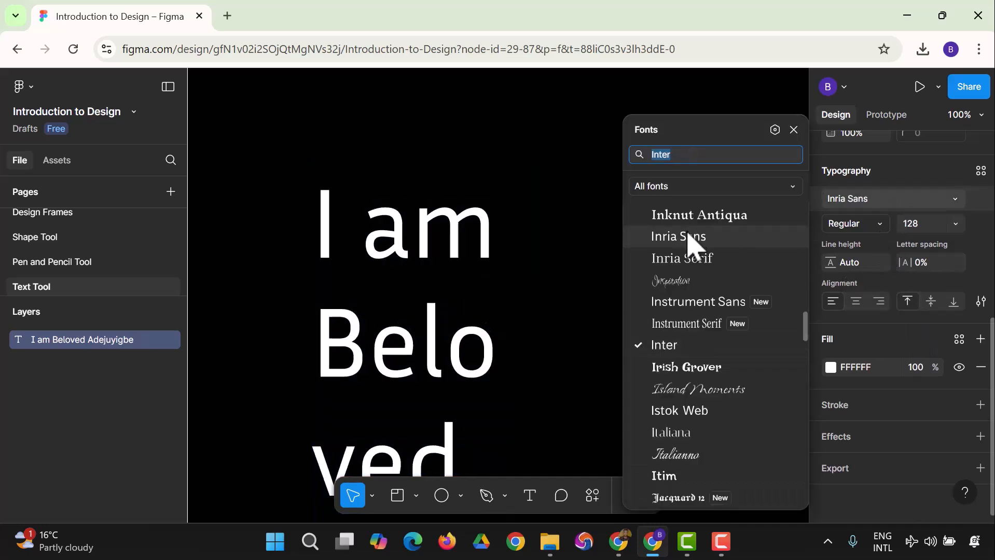
click(690, 240)
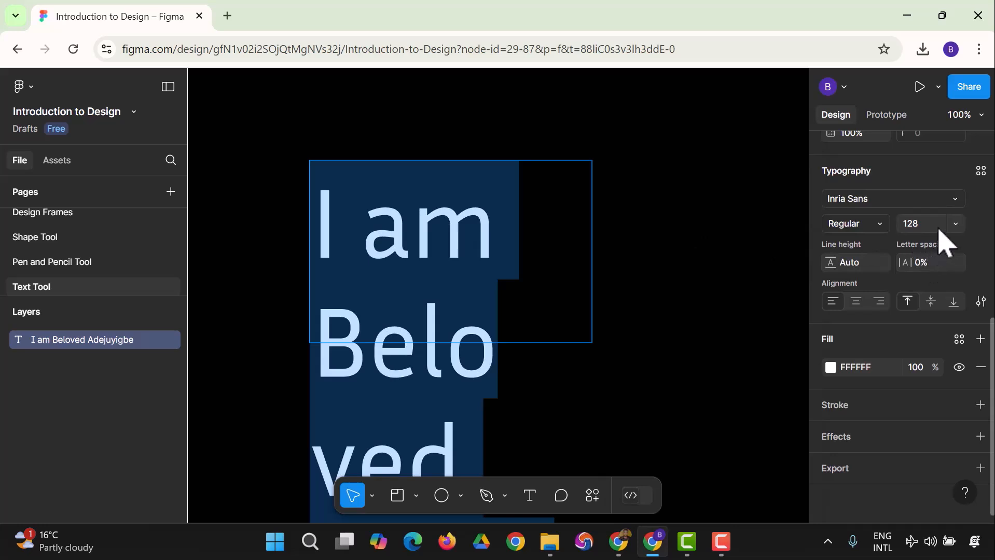
click(955, 225)
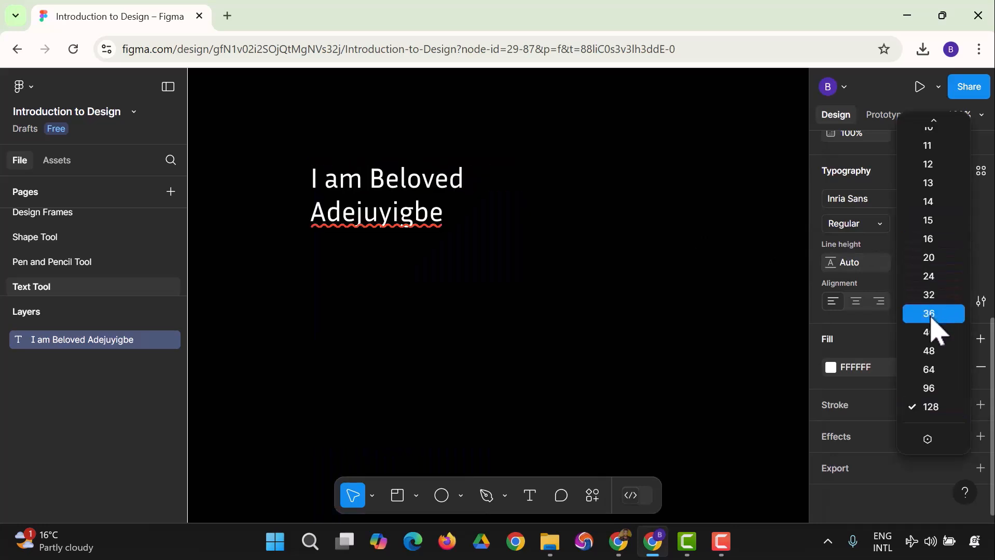
click(931, 295)
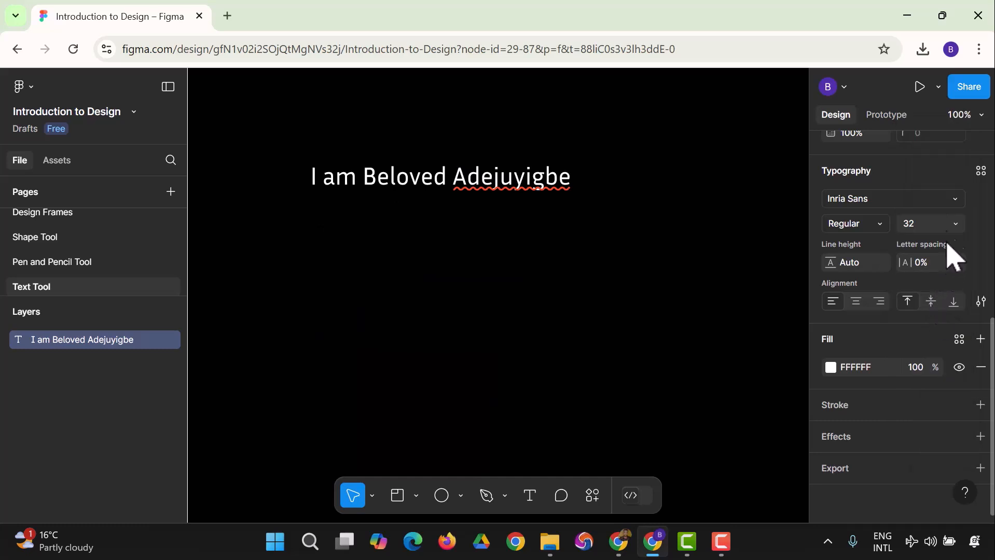
click(953, 225)
click(933, 314)
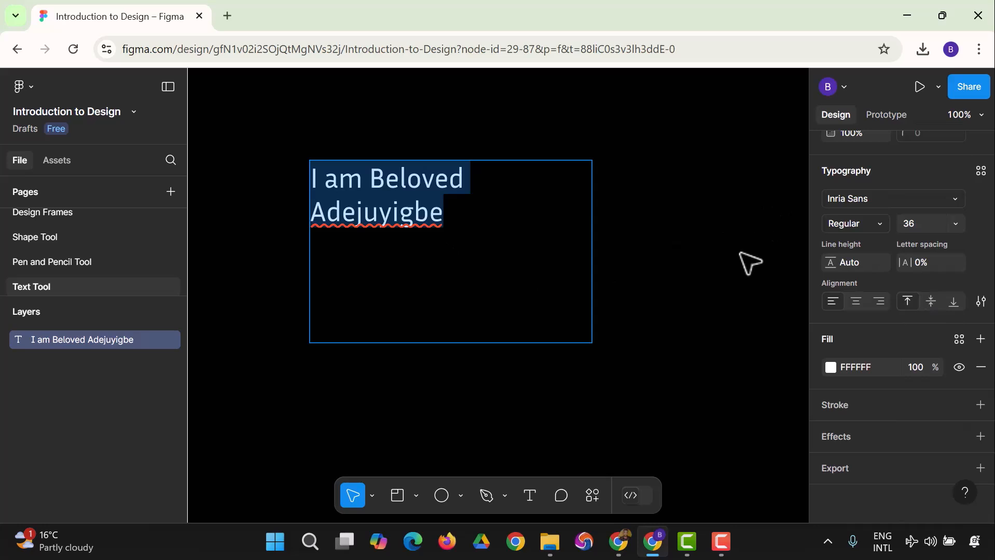
key(Escape)
Resize the text box to 220 × 234 so the phrase wraps onto two lines
drag(589, 247, 540, 246)
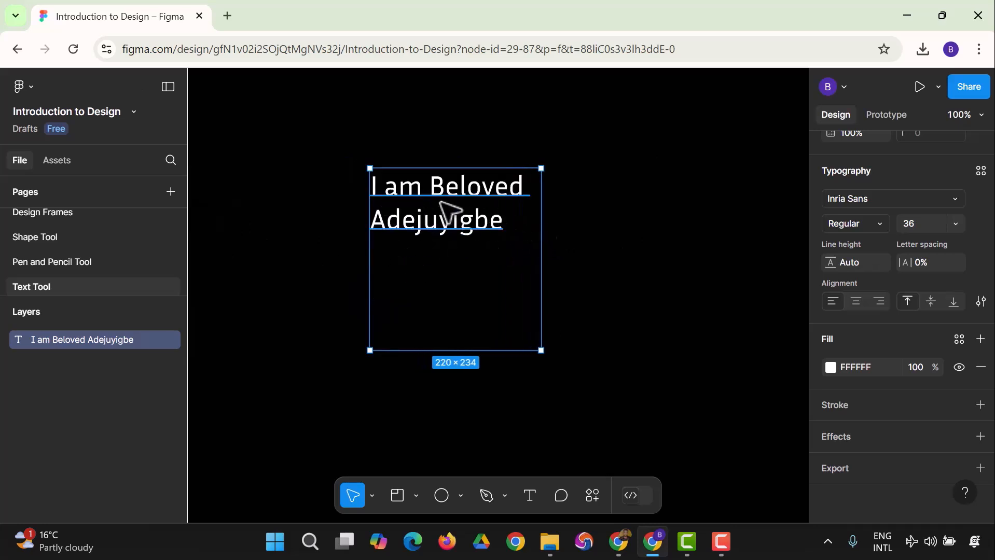
scroll(863, 248, up, 5)
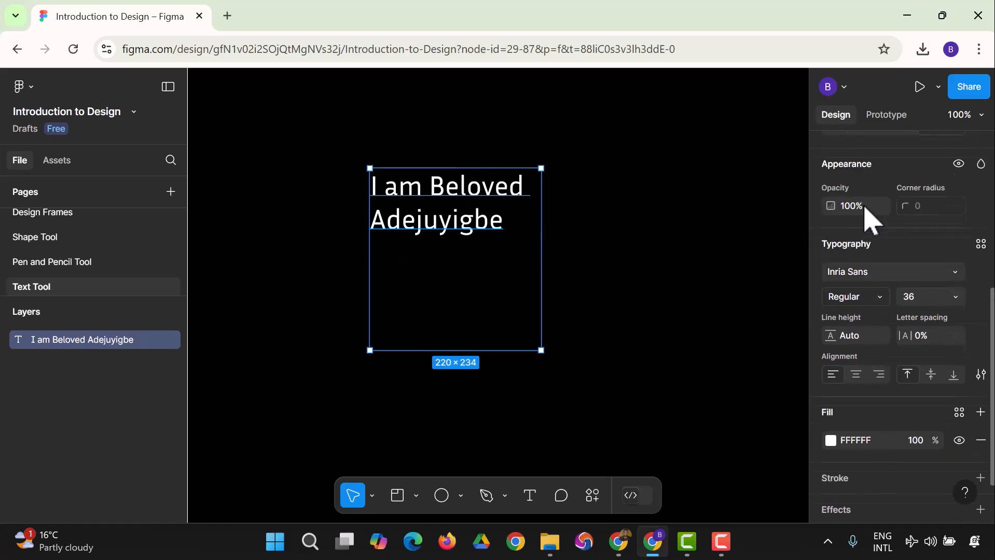
scroll(870, 223, up, 1)
scroll(870, 222, down, 5)
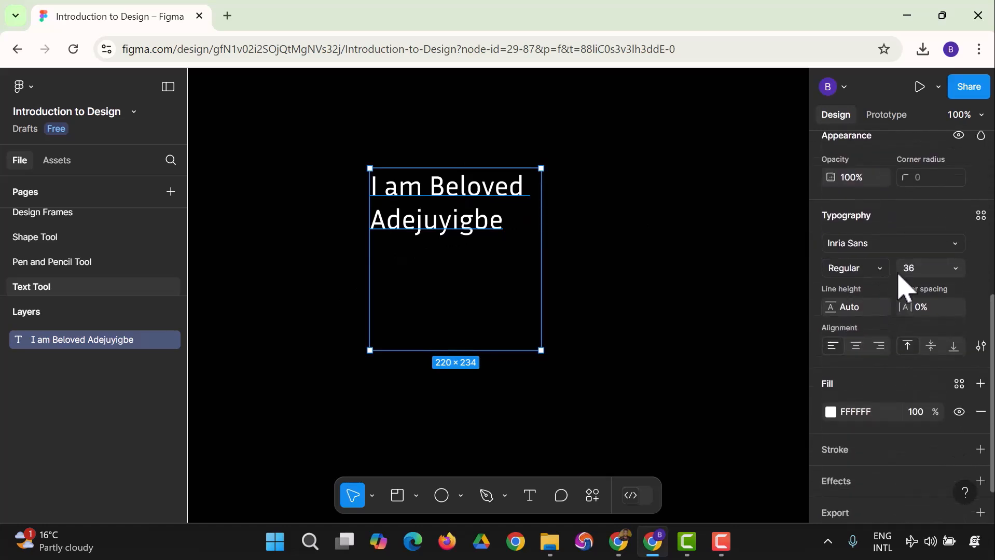
Switch the text font to Indie Flower, keeping the Regular style
click(874, 270)
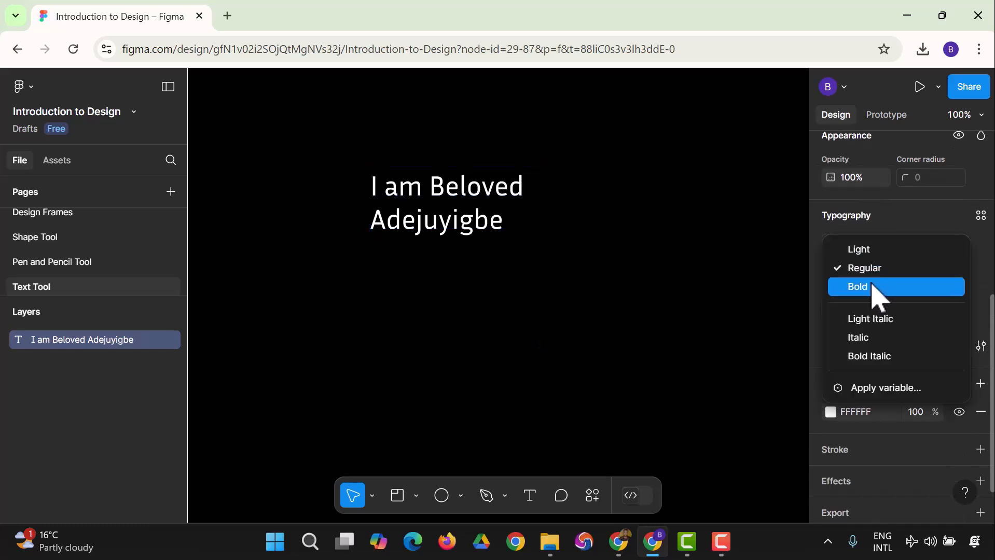
click(874, 288)
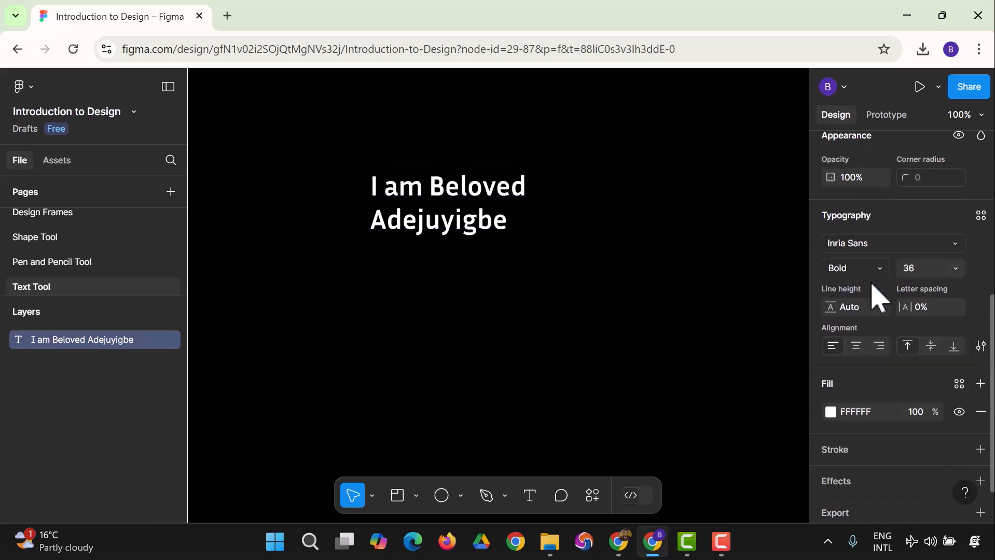
click(918, 244)
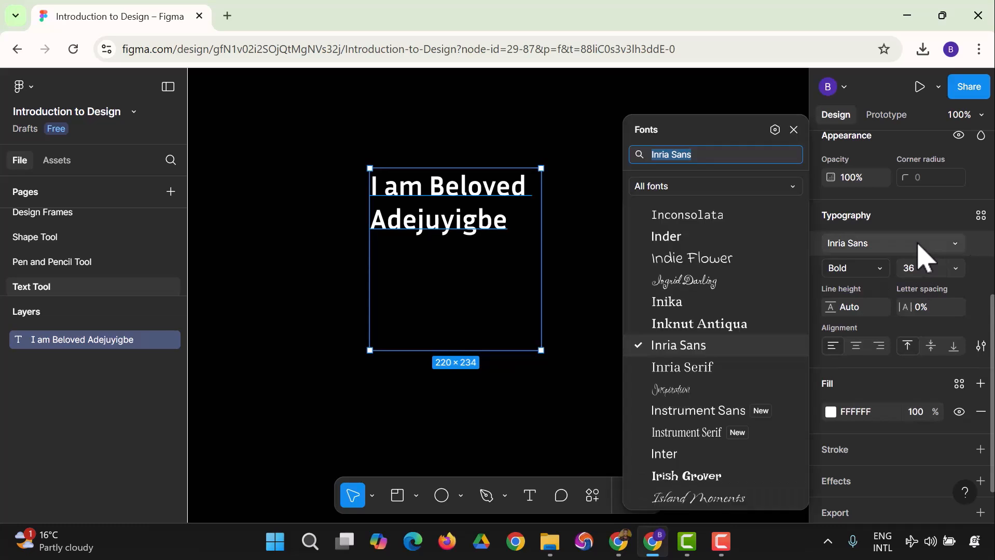
click(711, 262)
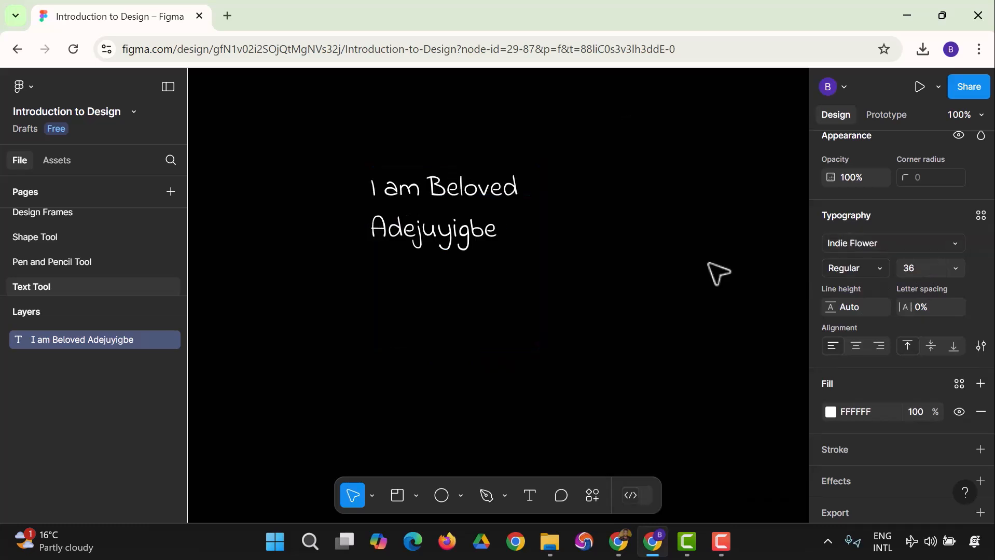
click(874, 274)
click(792, 300)
click(840, 275)
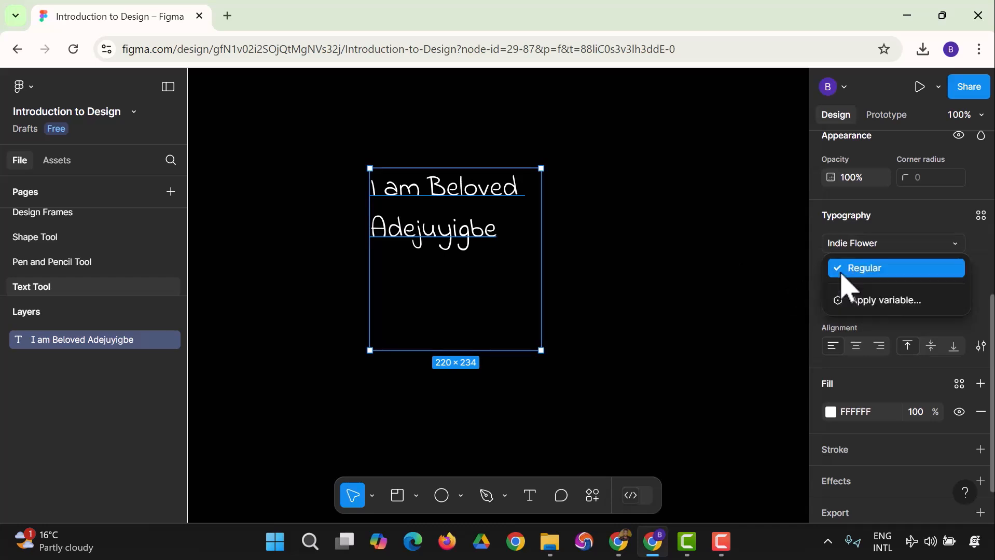
click(863, 249)
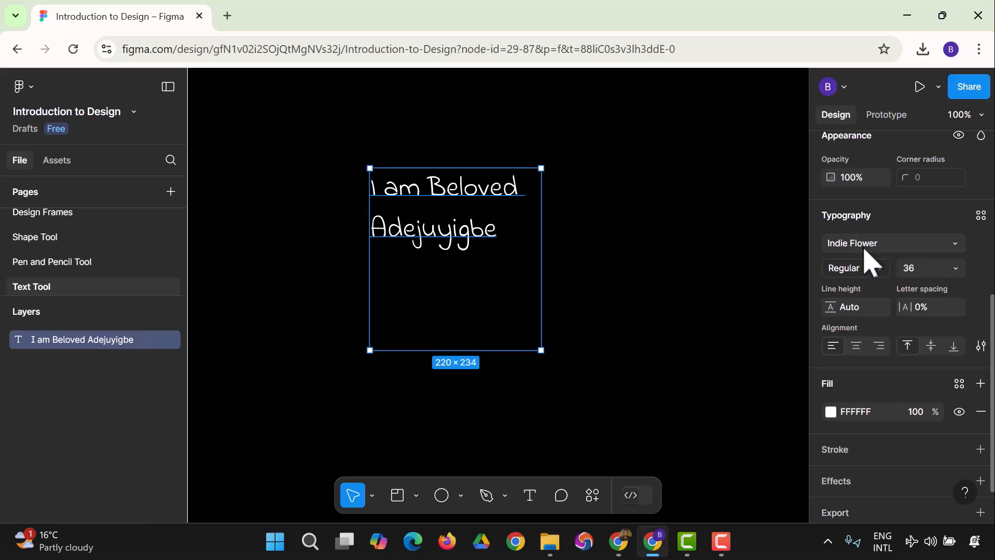
Keep the size at 36 and set the text's line height to 50
click(958, 270)
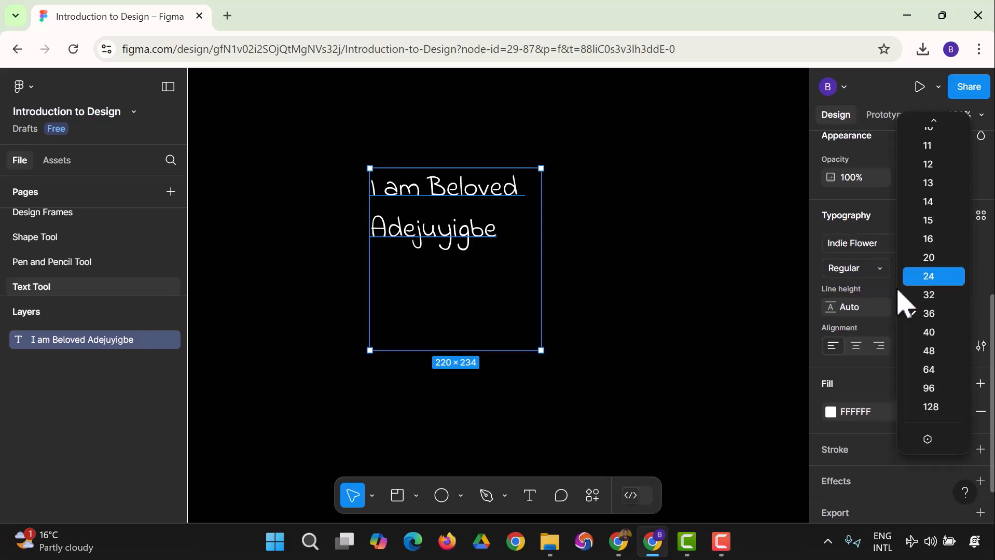
click(881, 317)
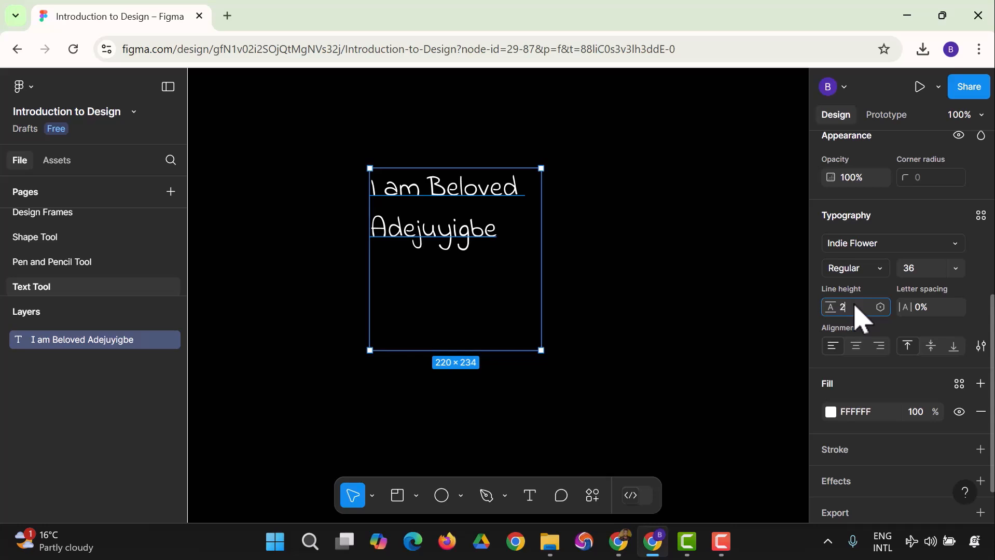
click(852, 307)
text(2)
key(Return)
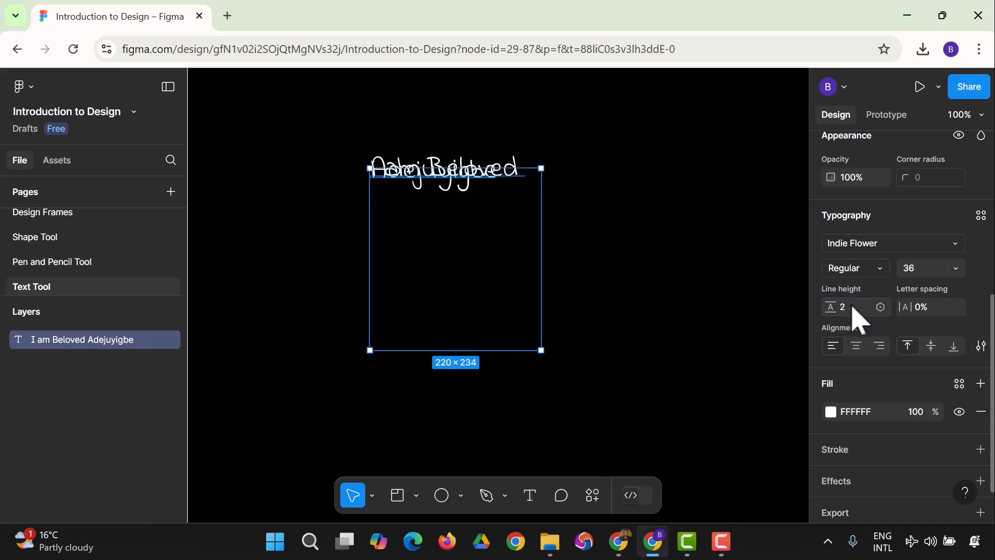
click(849, 311)
key(Return)
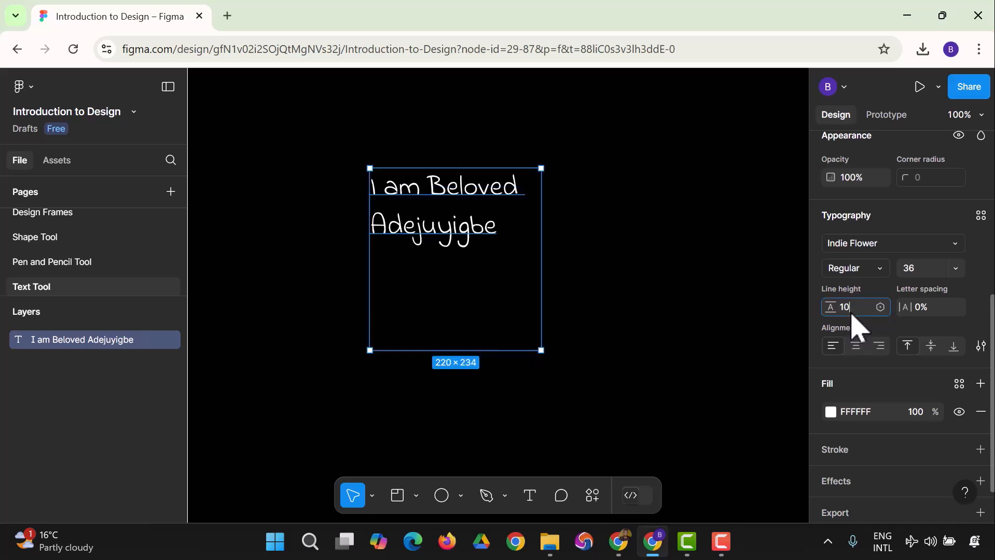
key(Return)
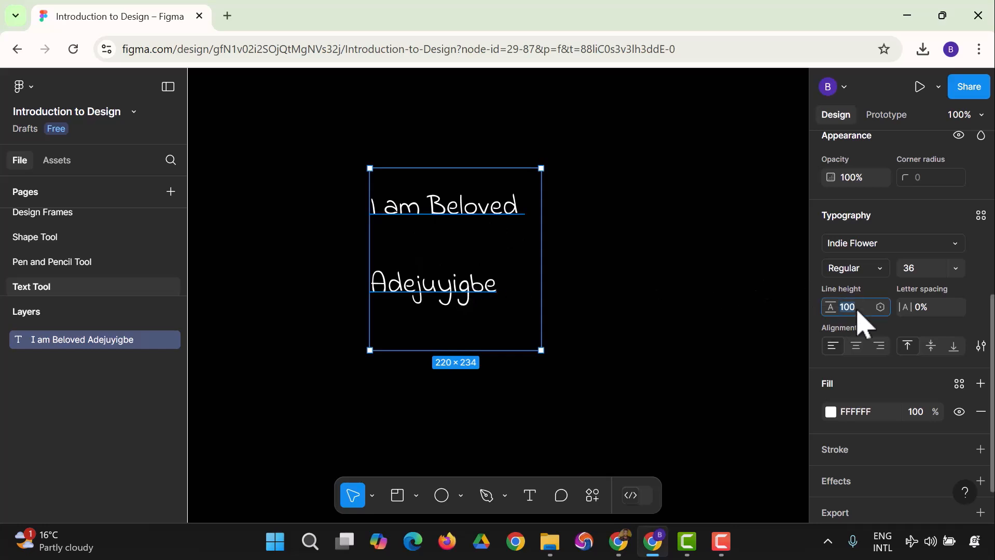
text(0)
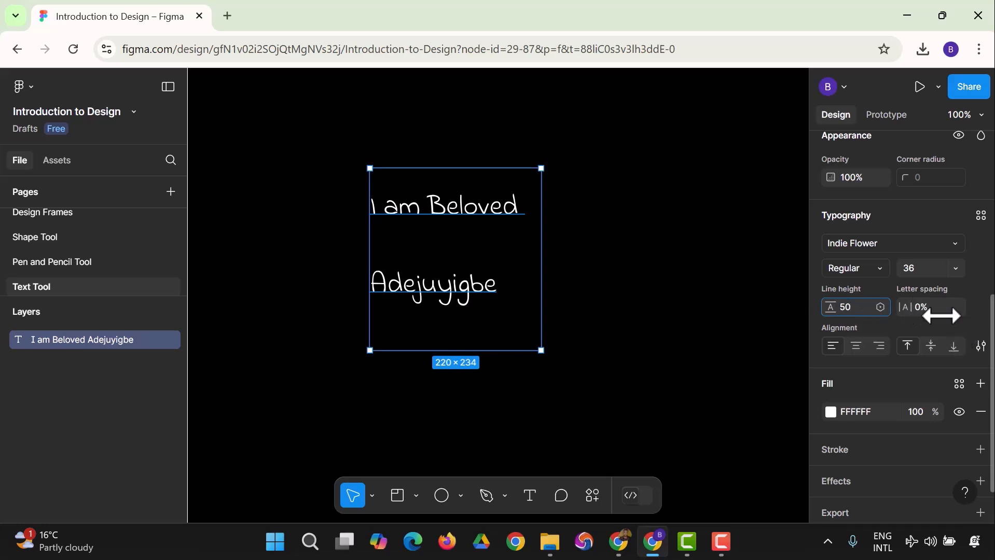
click(930, 311)
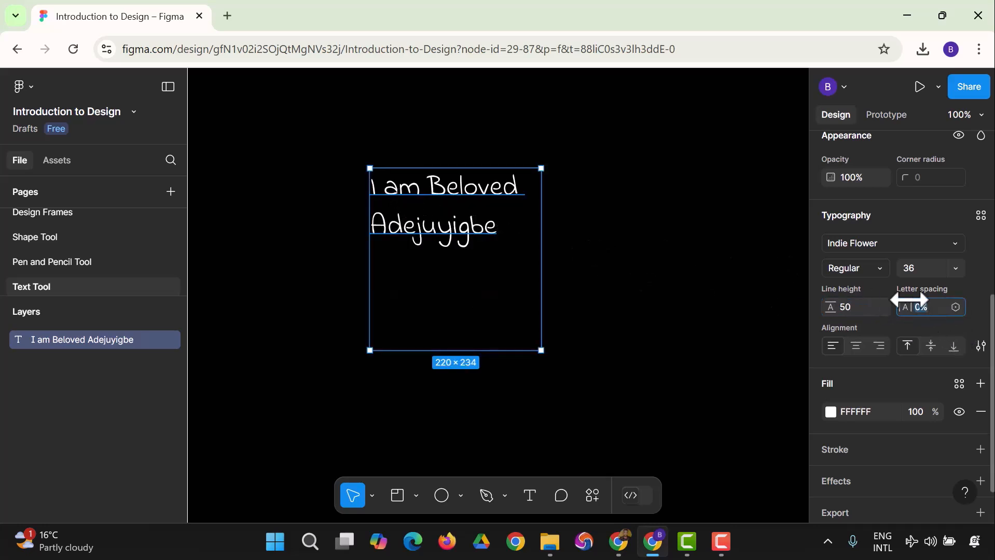
text(20)
key(Return)
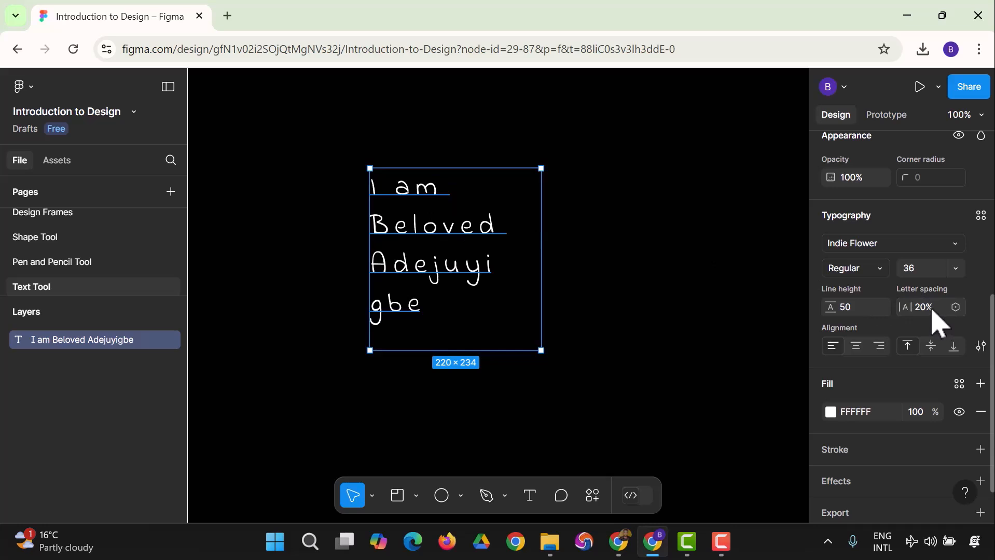
text(0)
key(Return)
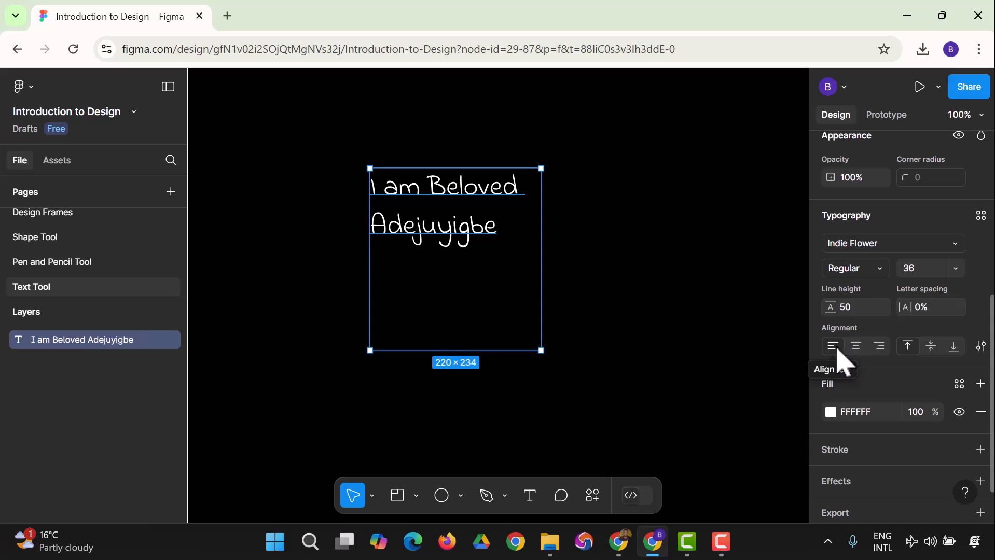
Right-align the text lines and push them to the bottom of the box
click(857, 347)
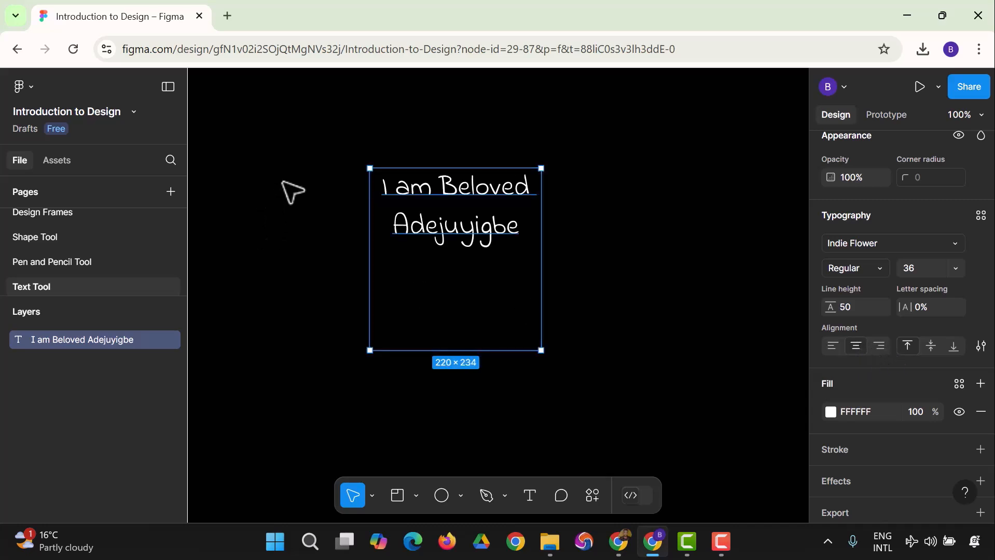
click(877, 347)
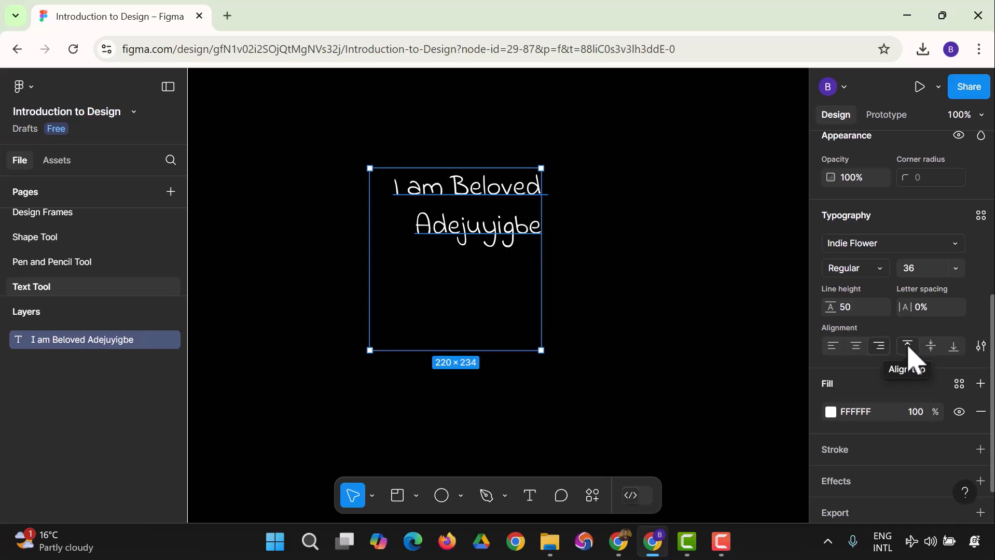
click(931, 346)
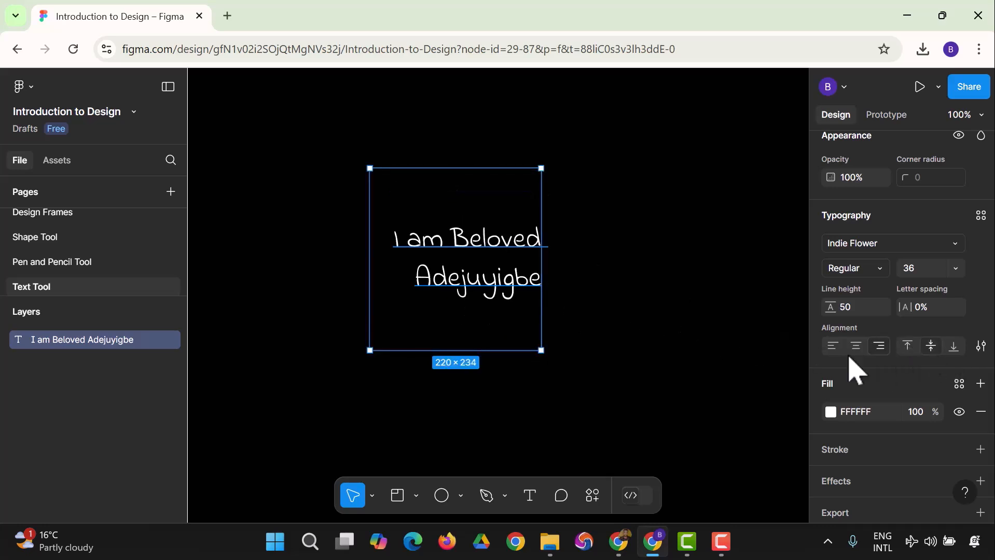
click(953, 346)
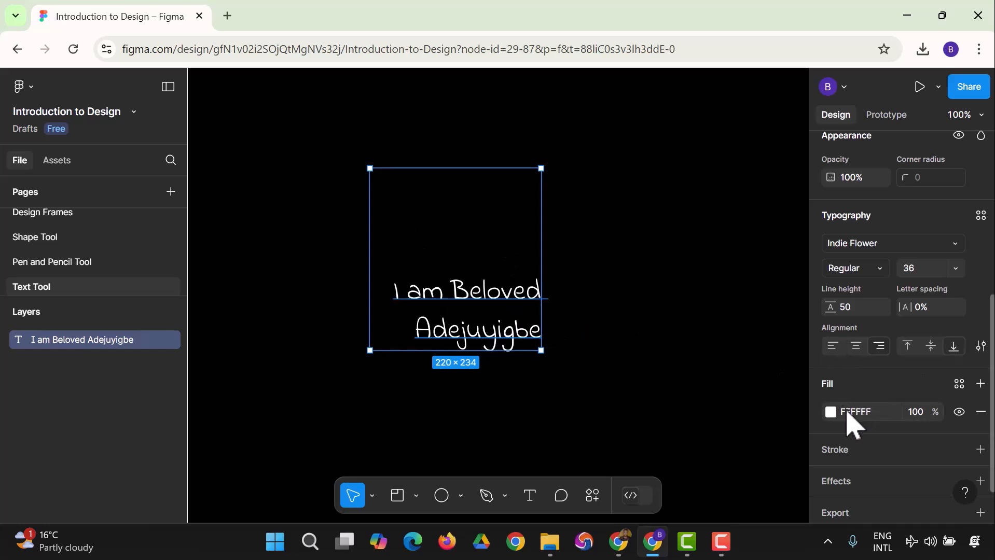
Pick bright green 19F960 as the text fill colour
scroll(840, 368, down, 2)
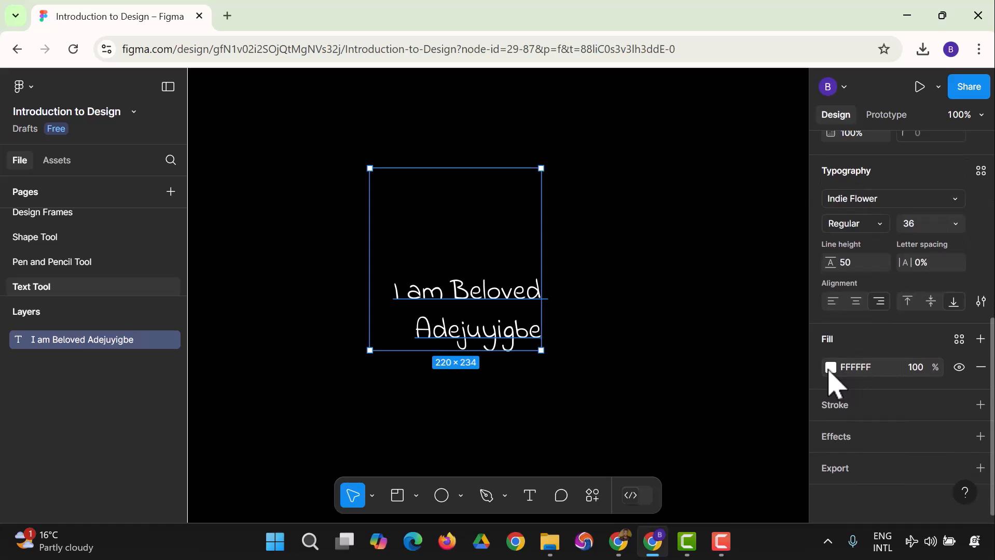
click(830, 367)
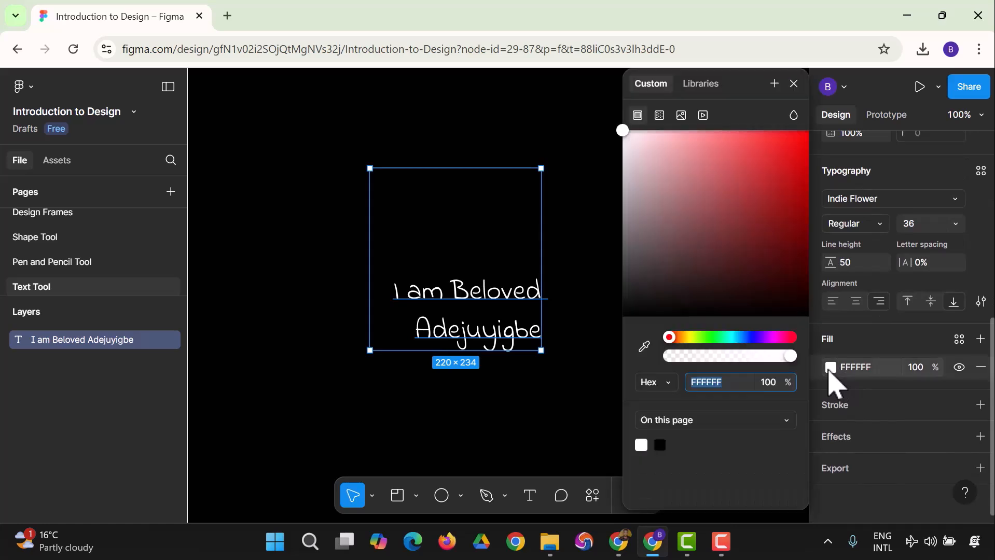
click(701, 227)
drag(750, 186, 662, 236)
drag(668, 337, 715, 337)
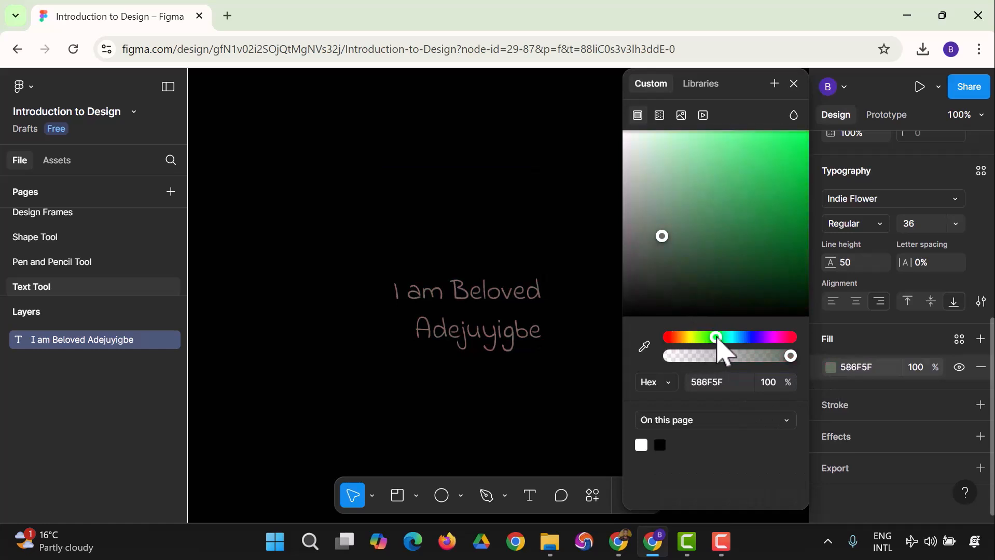
drag(663, 235, 764, 242)
drag(802, 179, 799, 154)
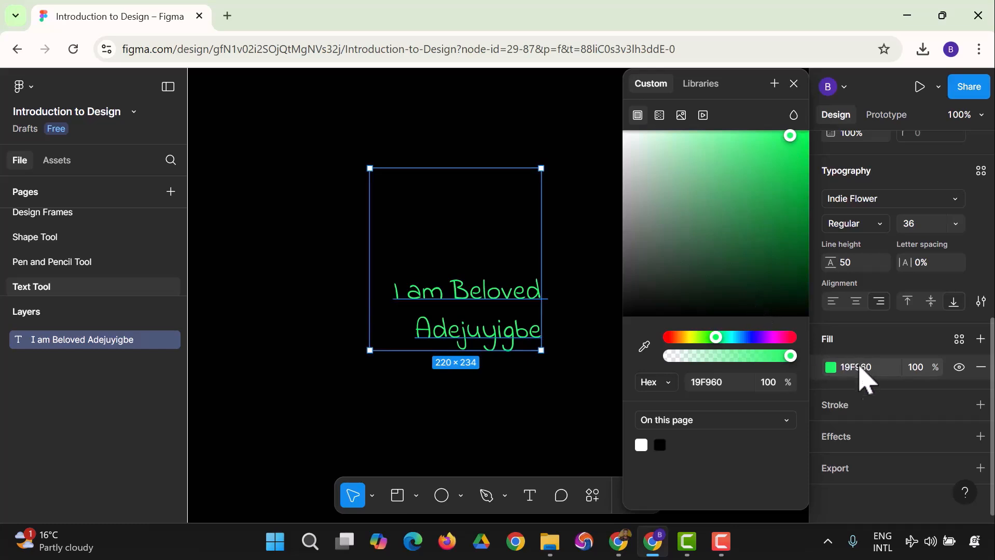
click(830, 368)
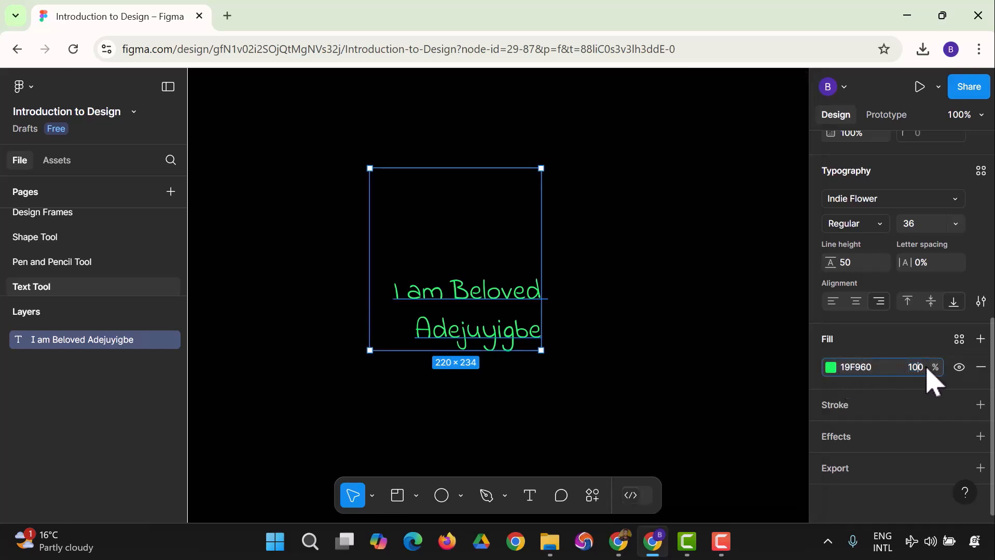
Check the fill opacity, leaving the green fill at 100%
click(919, 370)
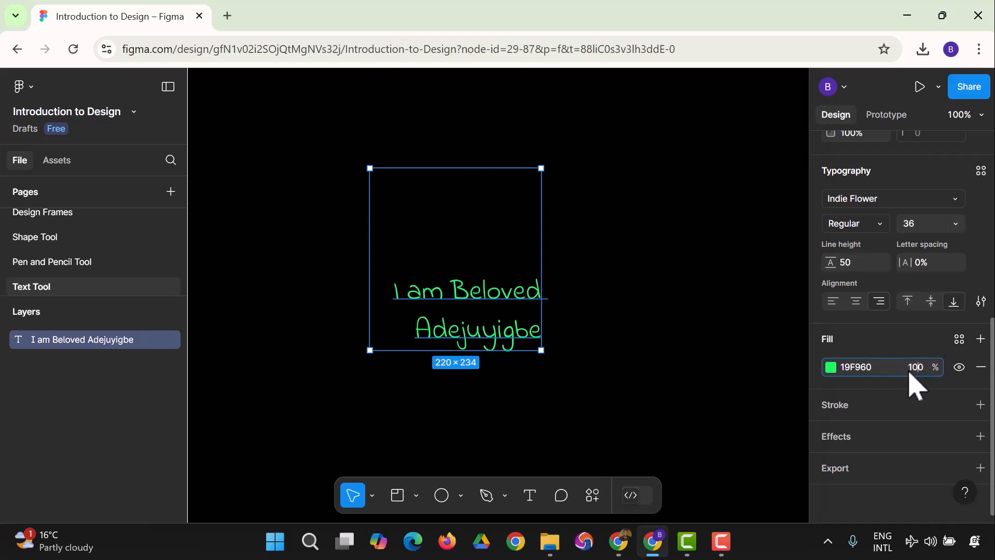
click(830, 368)
click(830, 368)
click(830, 369)
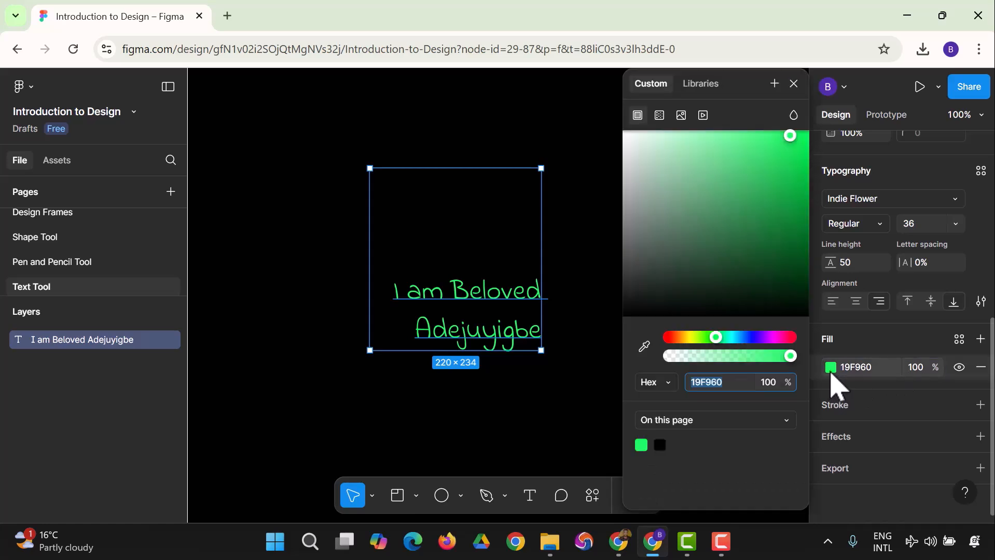
drag(790, 356, 819, 358)
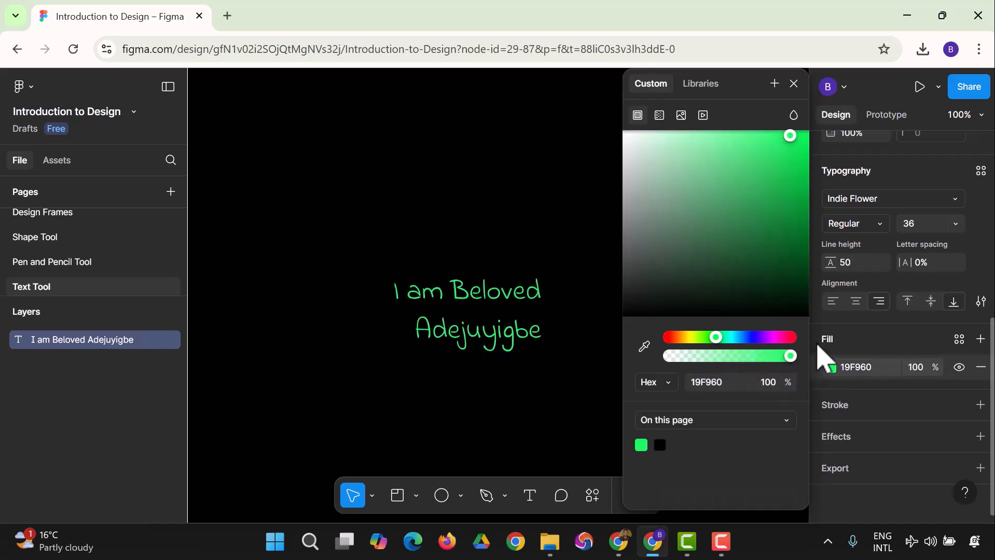
click(831, 369)
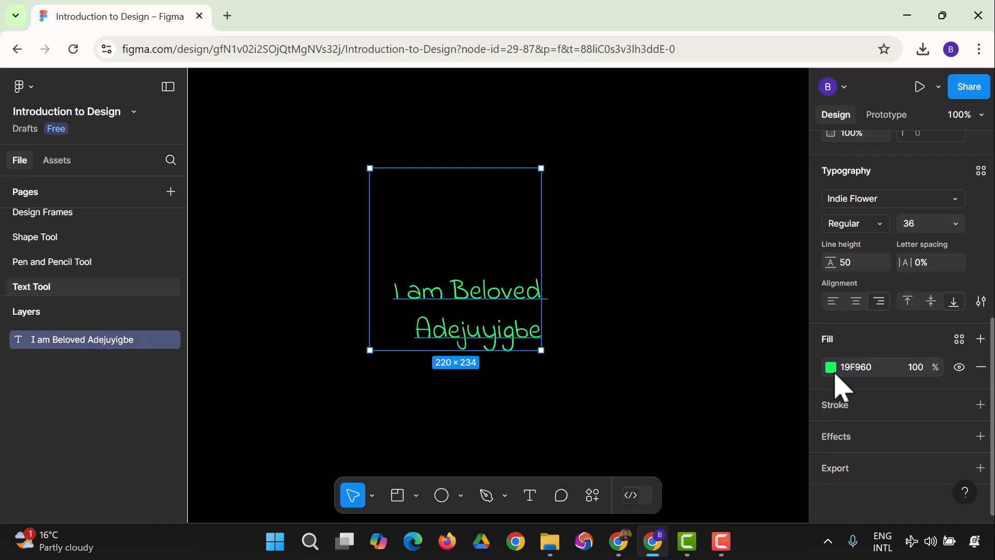
Add a stroke to the text and tint it pale pink
click(978, 404)
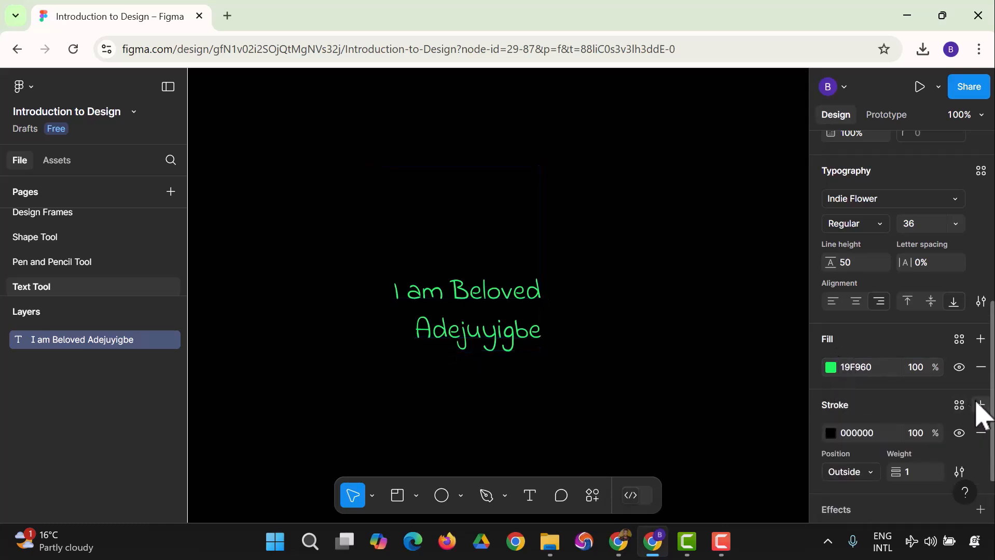
click(831, 434)
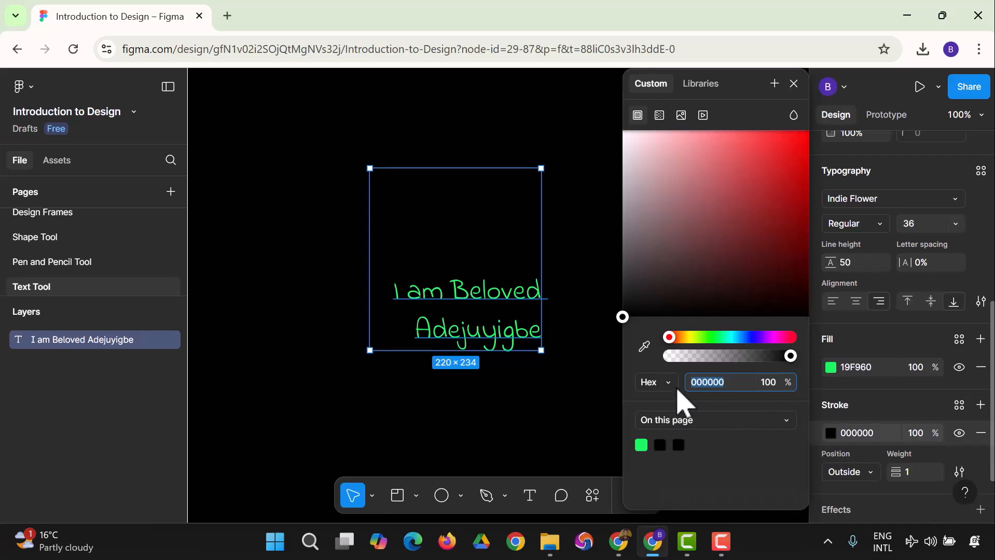
mouse_move(623, 316)
mouse_down()
mouse_move(638, 220)
mouse_move(624, 137)
mouse_move(643, 146)
mouse_up()
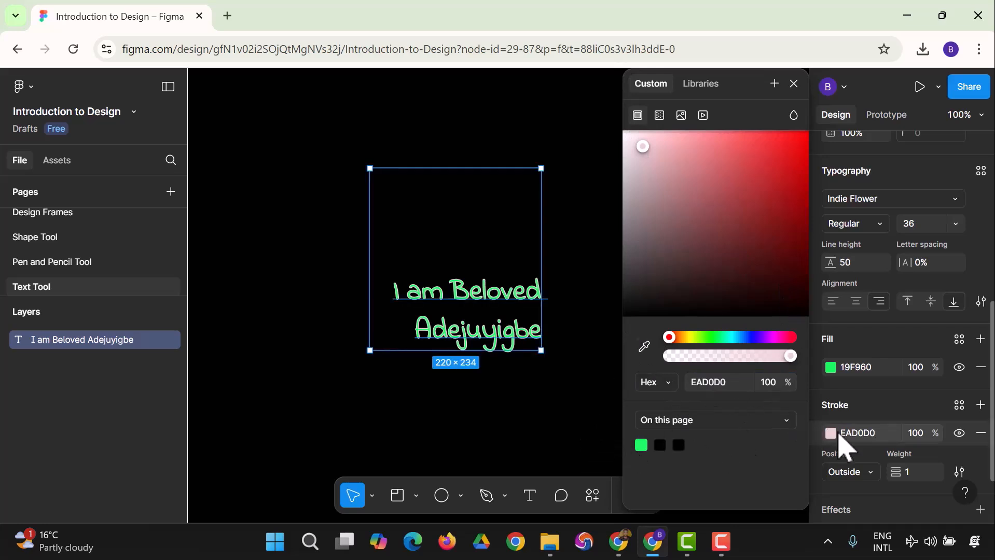
mouse_move(643, 148)
mouse_down()
mouse_move(624, 133)
mouse_move(644, 152)
mouse_up()
click(886, 415)
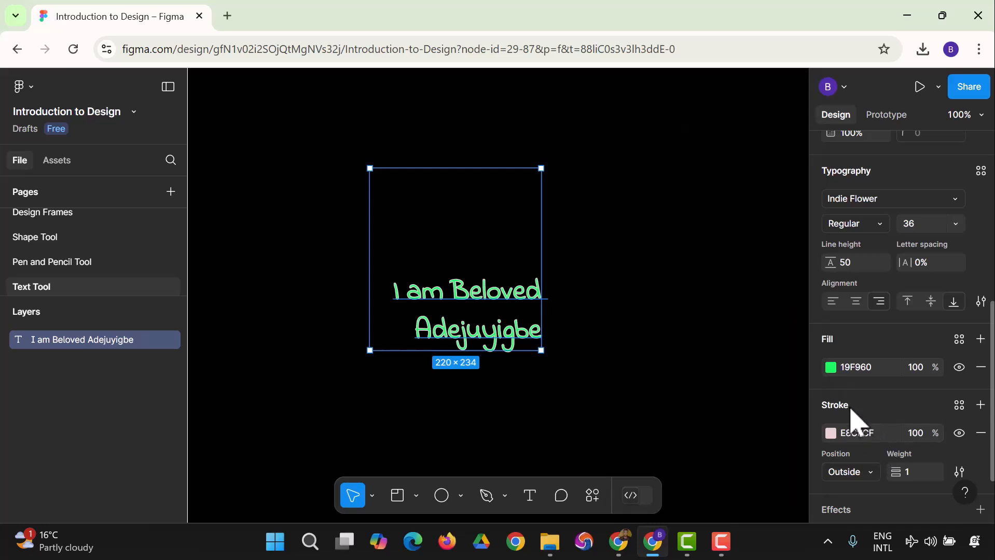
scroll(852, 422, down, 2)
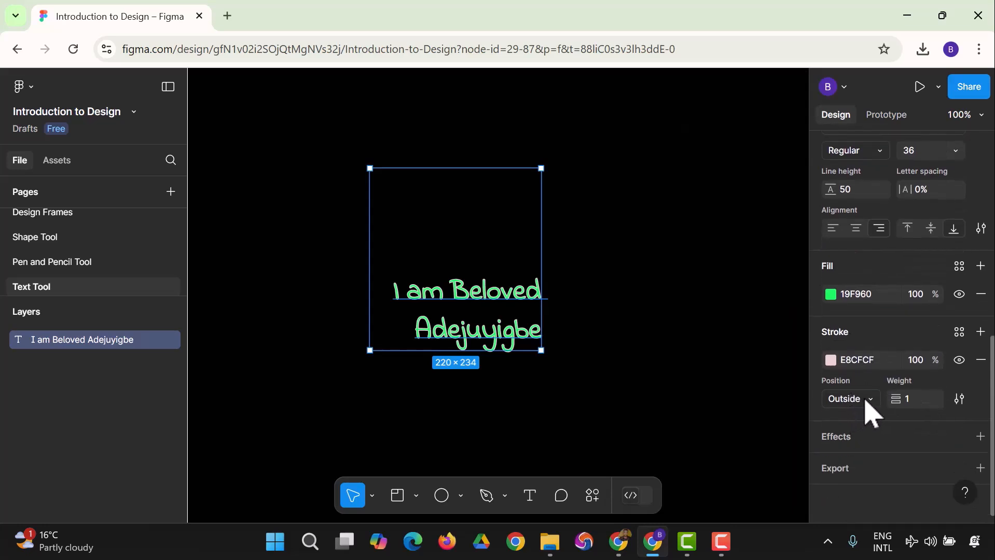
Keep the stroke outside, then replace it with a black 000000 stroke of weight 1
click(872, 400)
click(875, 405)
click(916, 402)
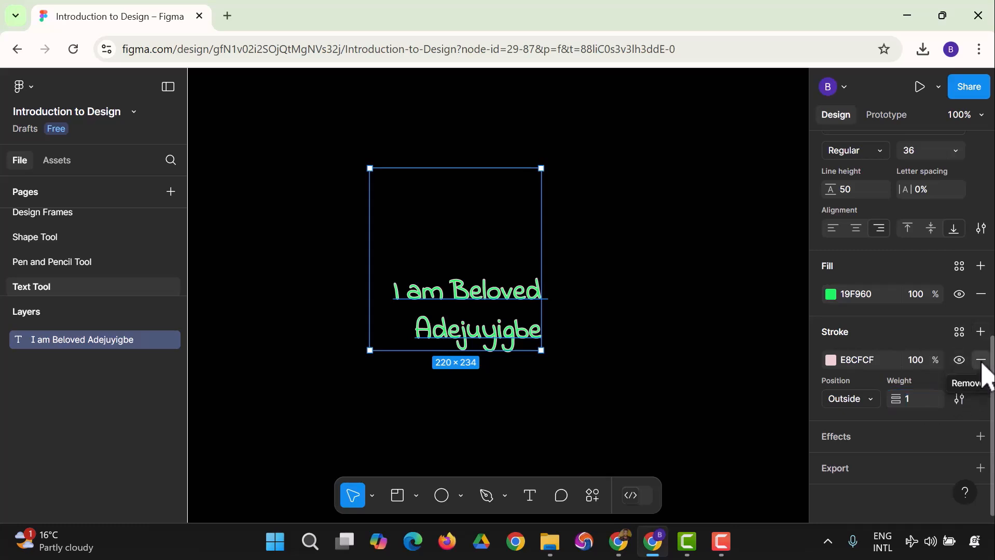
click(980, 360)
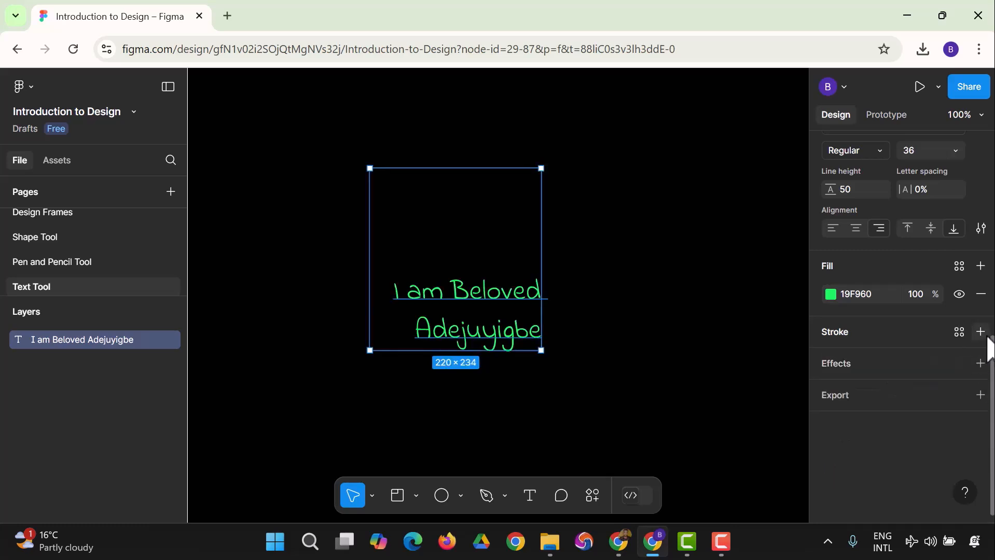
click(987, 336)
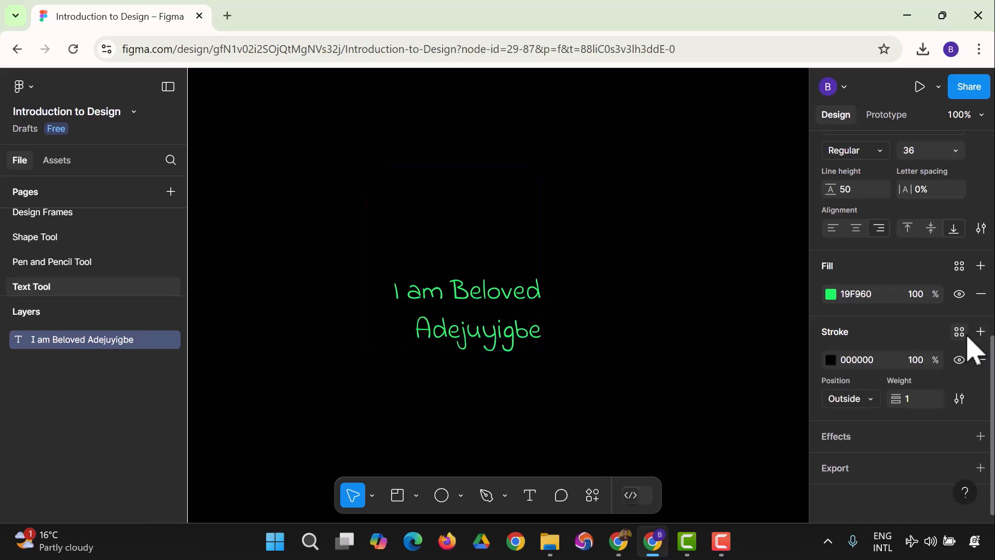
Add an effect to the text and set its type to Inner shadow
click(980, 436)
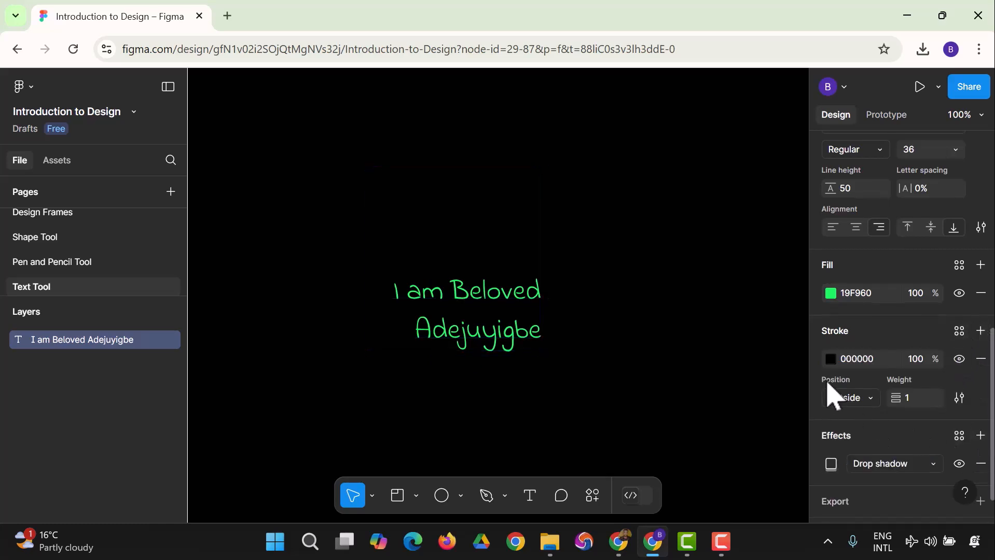
scroll(856, 384, down, 1)
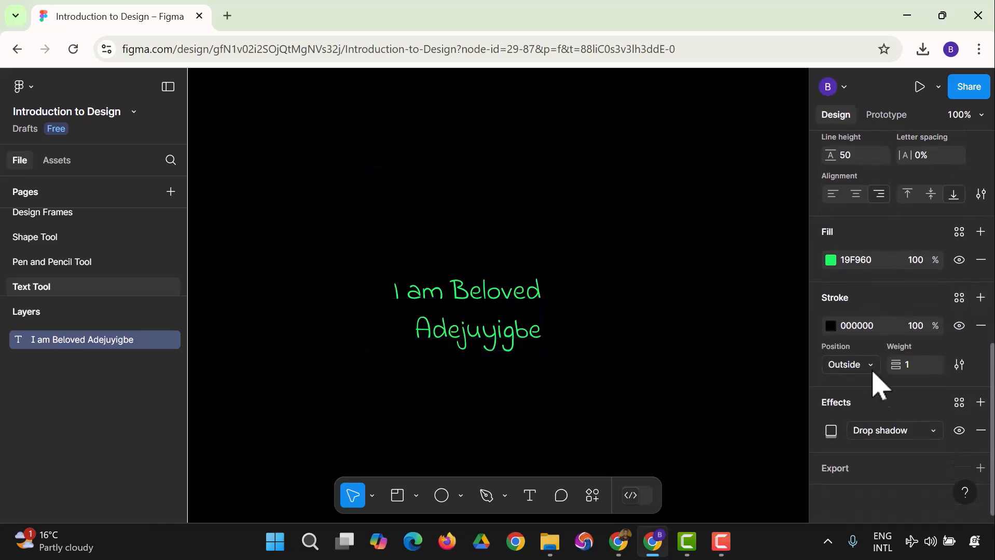
click(881, 431)
click(888, 449)
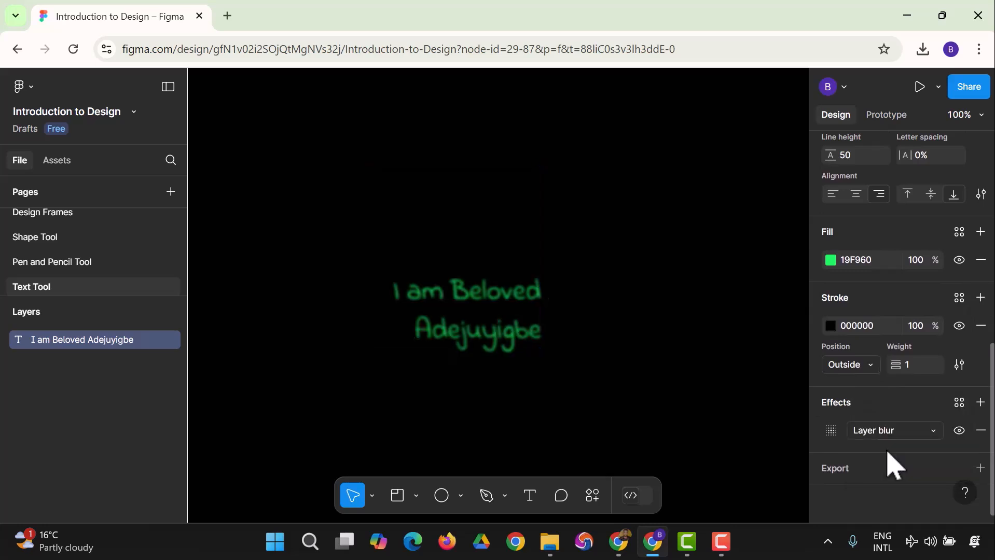
click(889, 444)
click(895, 449)
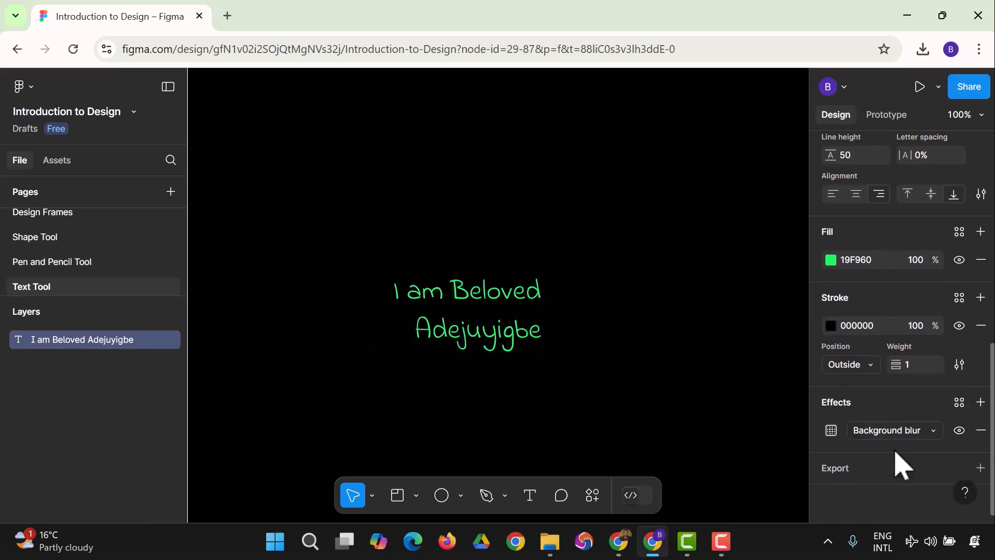
click(894, 434)
click(897, 393)
click(896, 430)
click(891, 413)
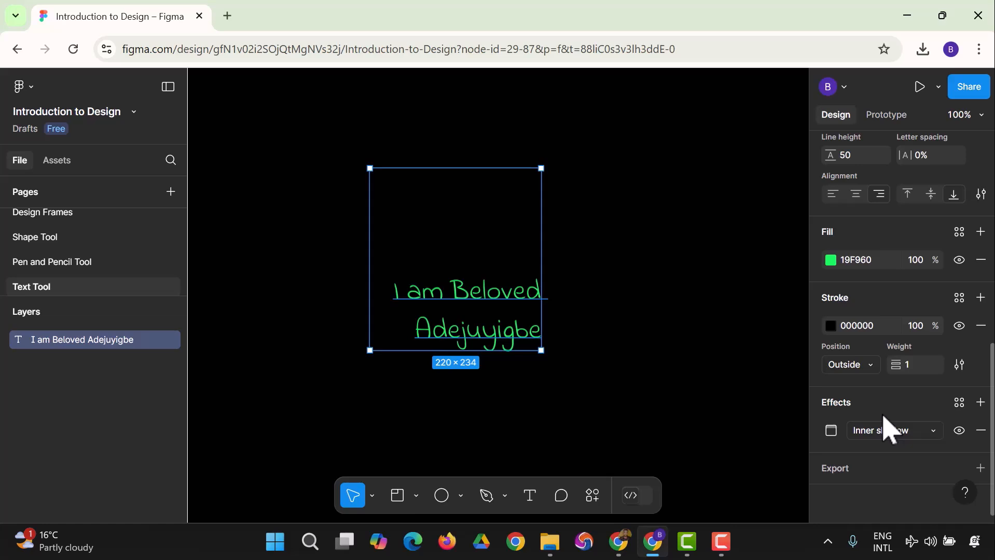
scroll(857, 267, up, 5)
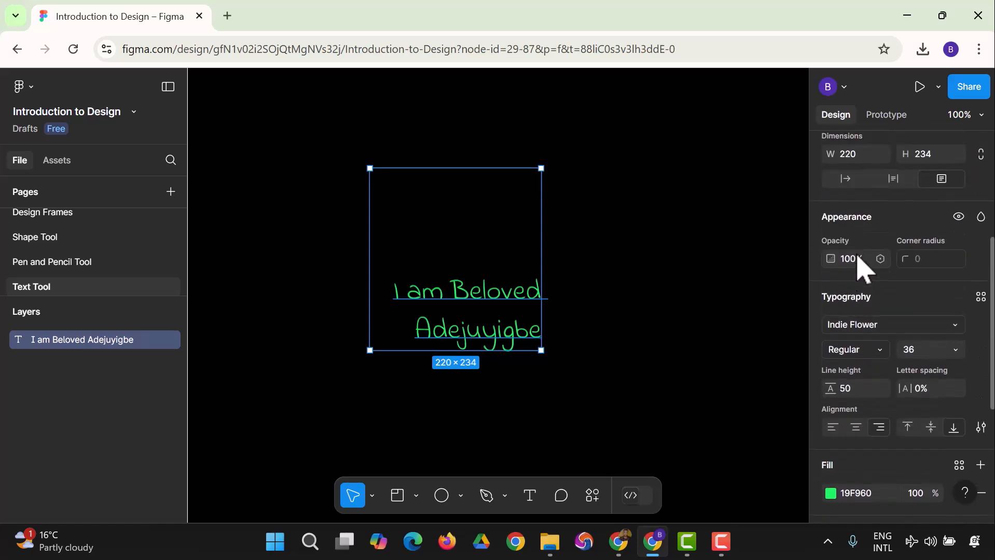